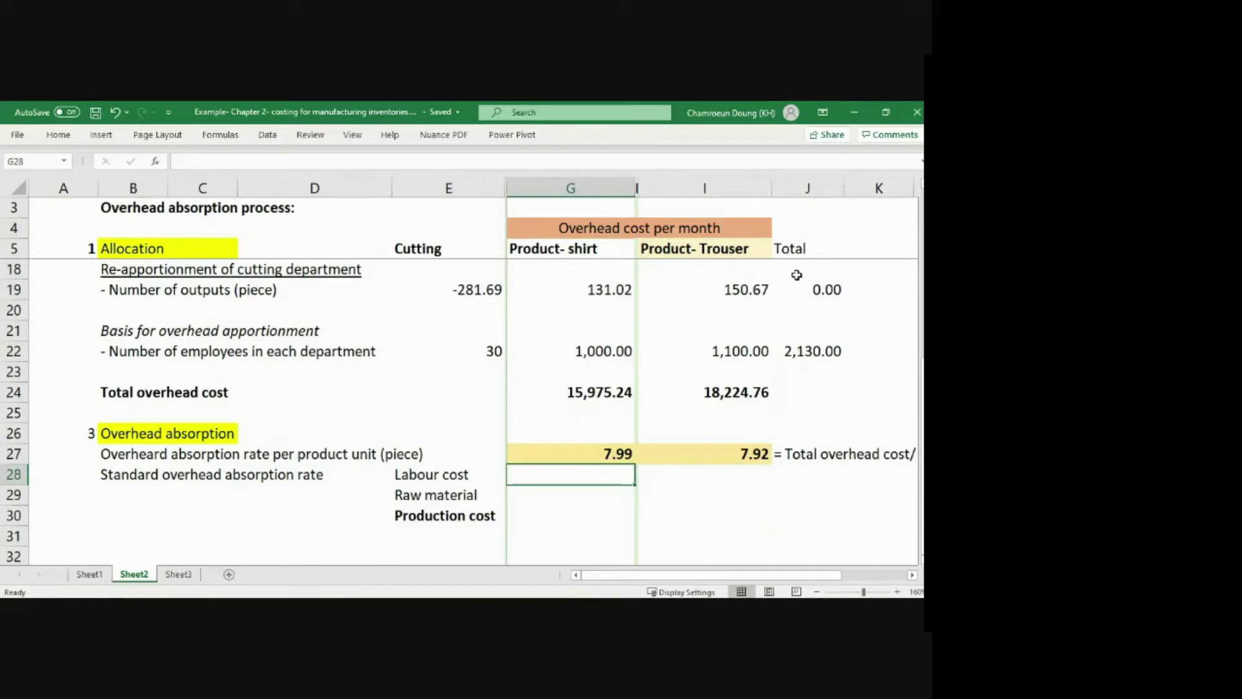
- Enter the shirt's labour cost as 12 and its raw material cost as 15 in G28 and G29
key(Left)
key(Down)
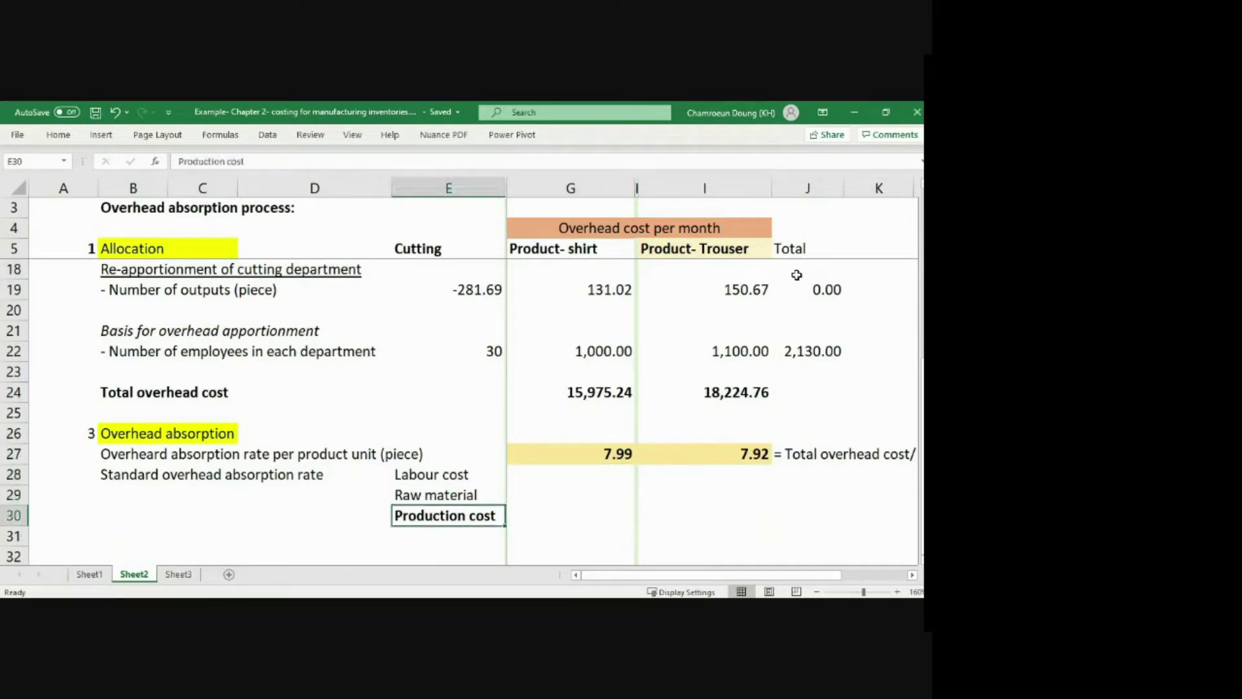
key(Right)
key(Up)
key(Up)
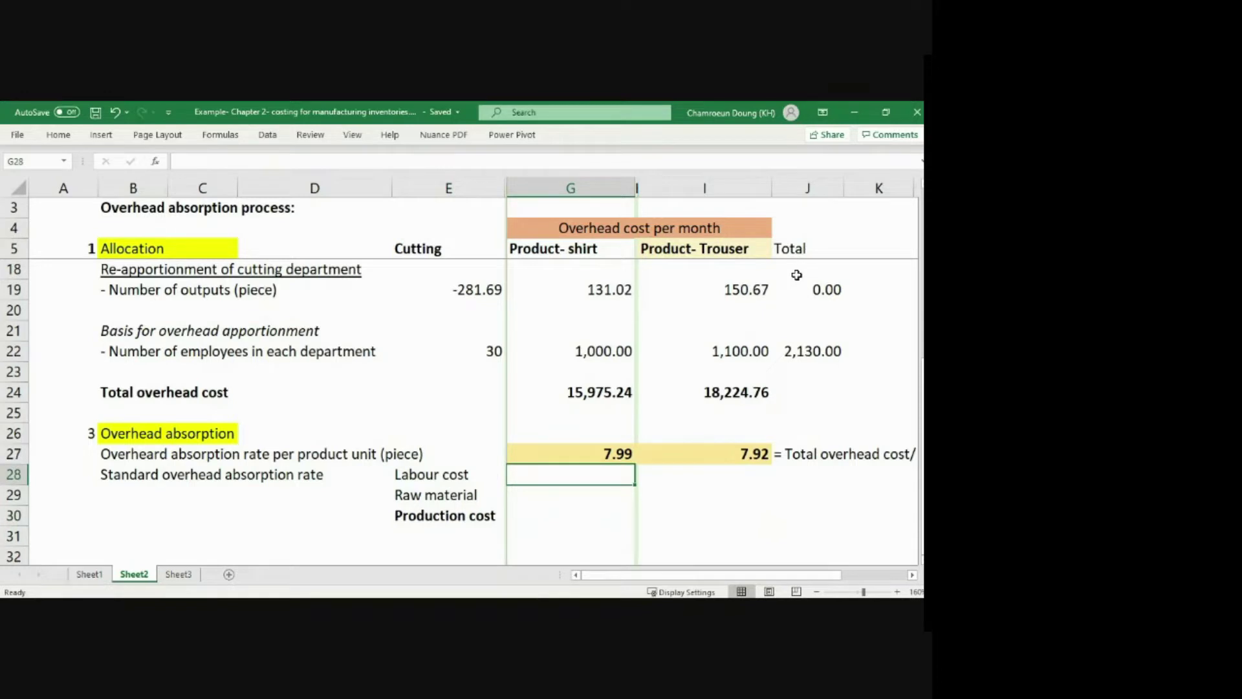
text(12)
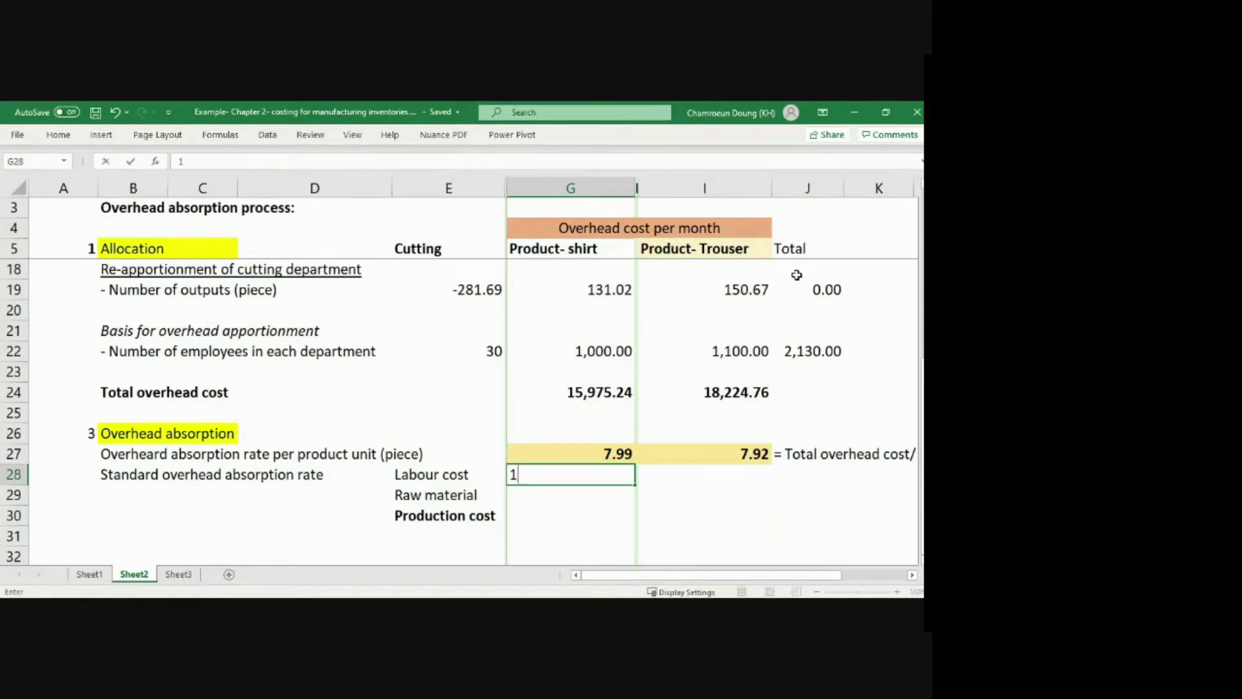
key(Return)
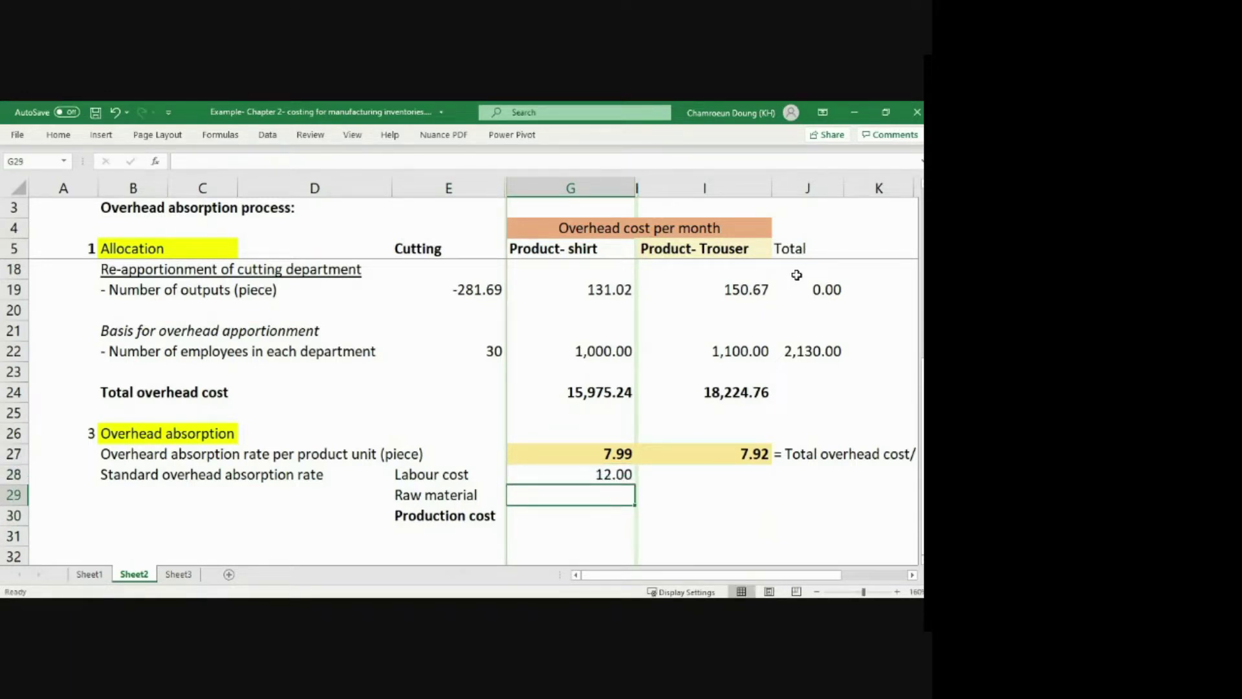
text(15)
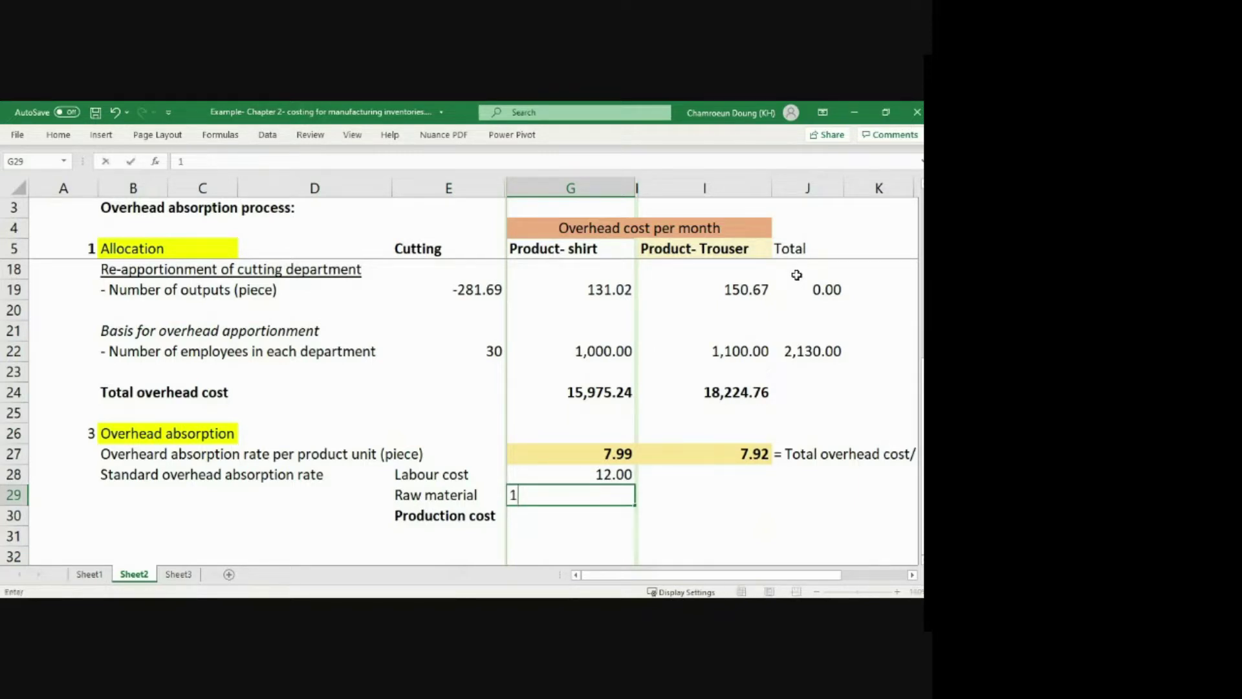
key(Return)
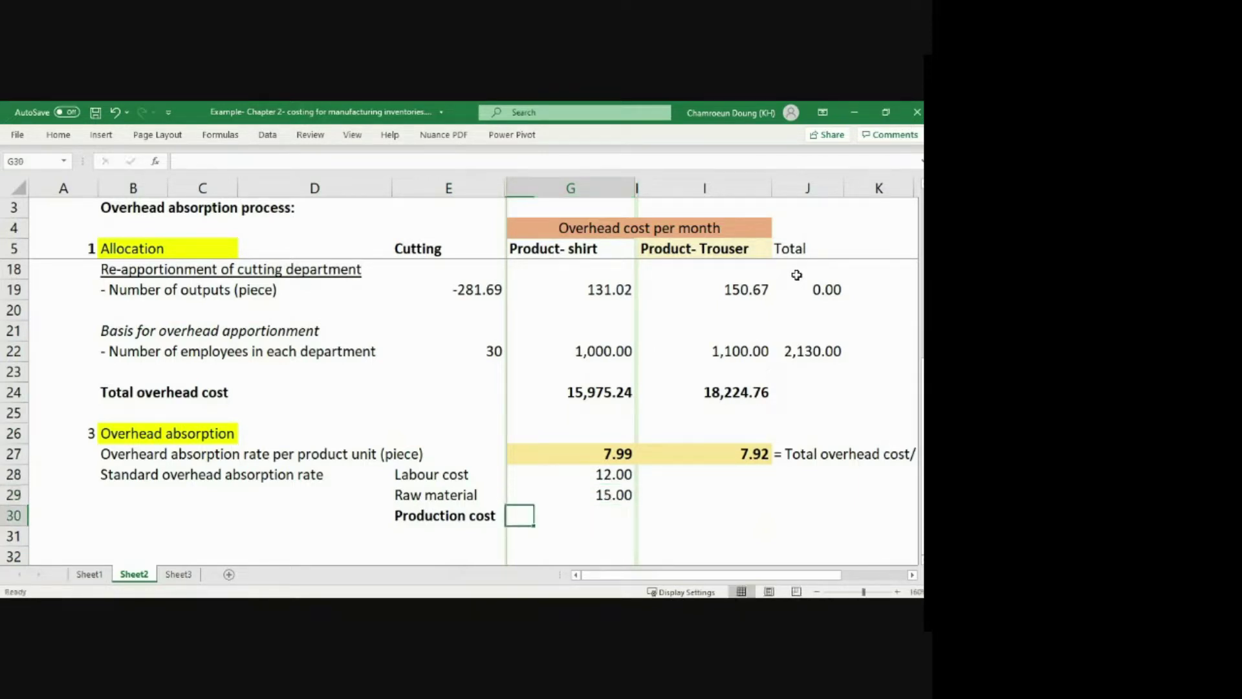
- Calculate the shirt's production cost in G30 with a SUM of G27:G29
text(=sum)
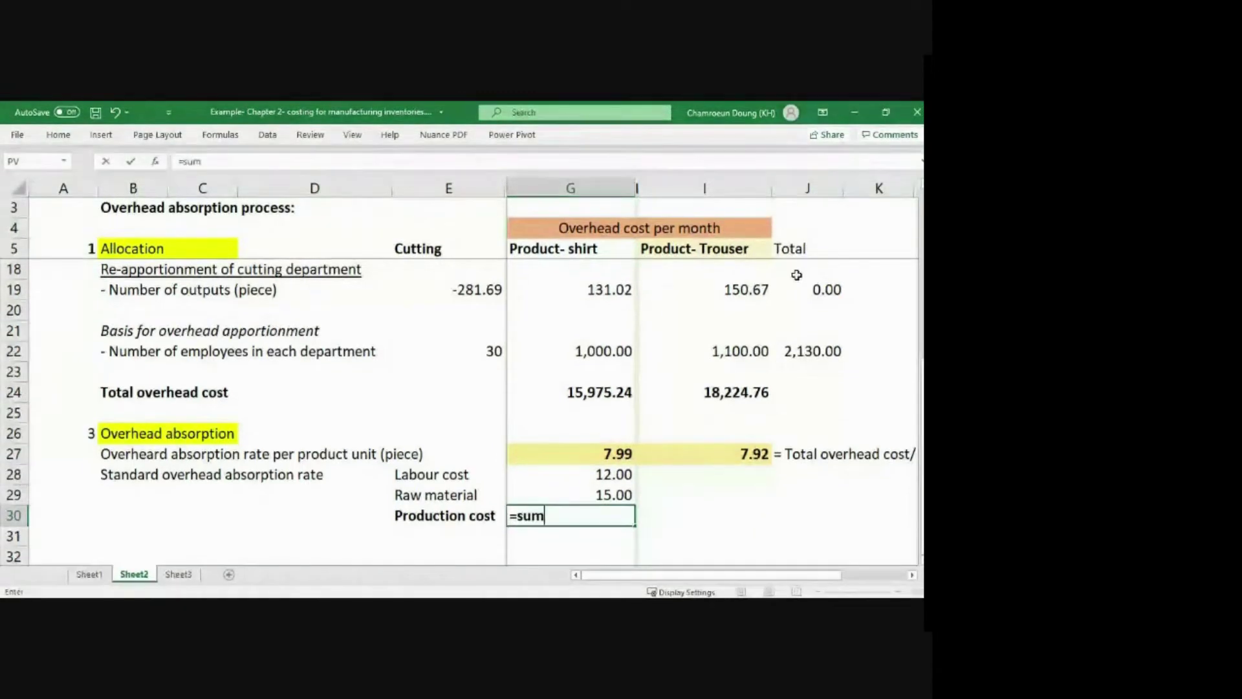
text(()
key(Up)
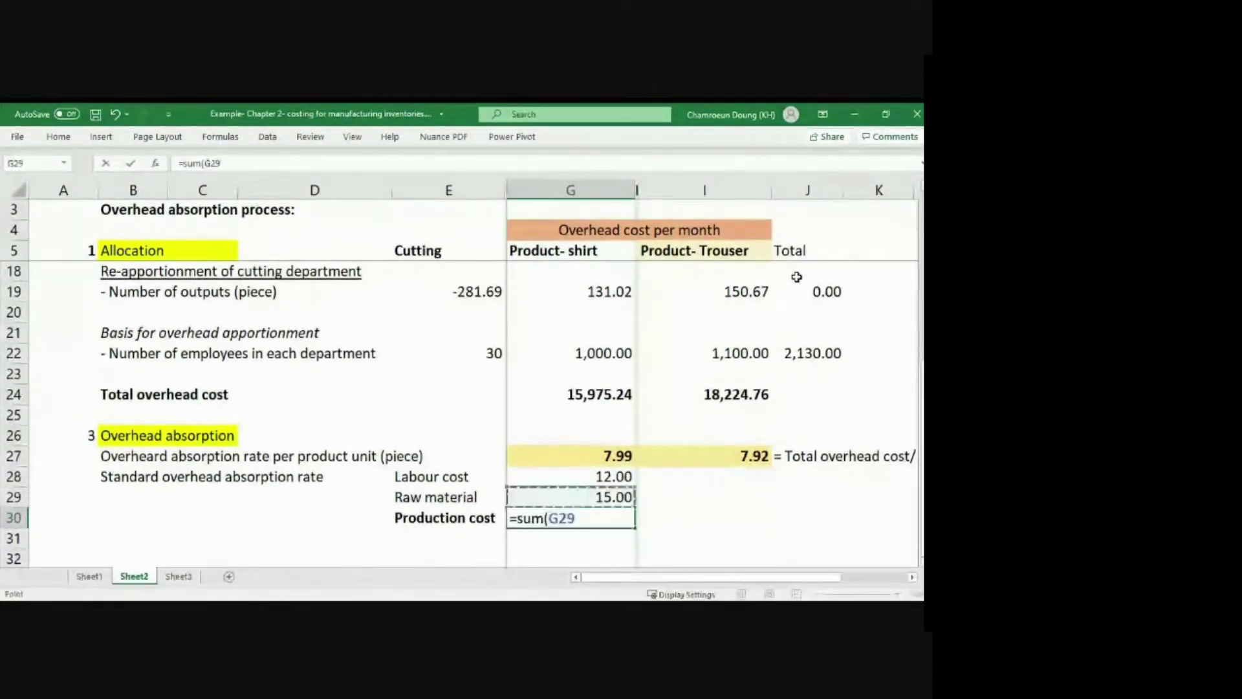
key(shift+Up)
key(shift+Up)
text())
key(Return)
- Enter the trouser's labour cost as 15 and its raw material cost as 21 in I28 and I29
key(Up)
key(Right)
key(Up)
key(Up)
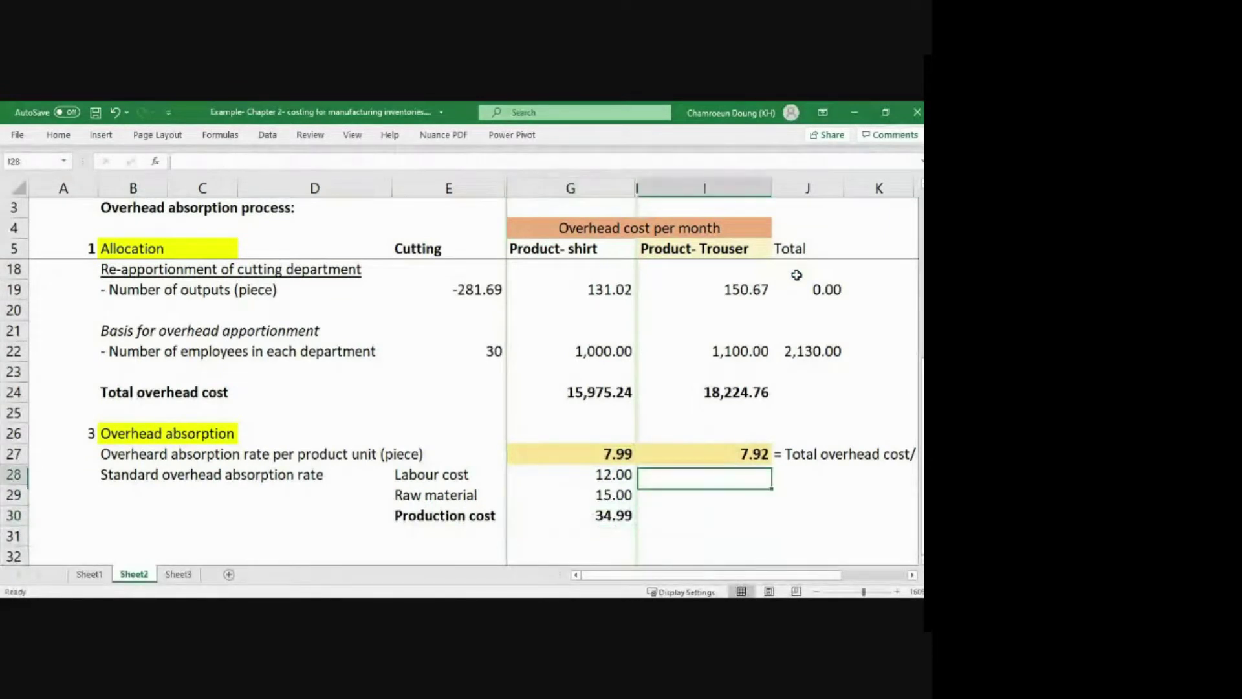
text(1)
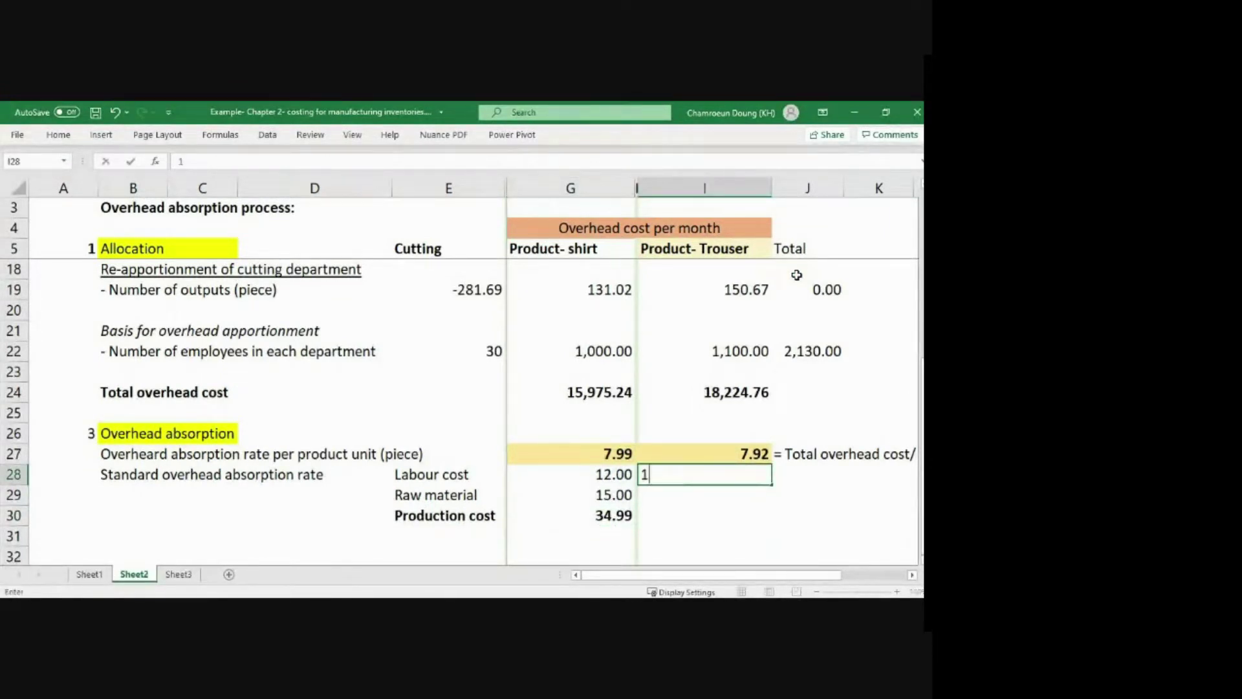
key(Return)
key(Up)
text(15)
key(Return)
text(21)
key(Return)
- Copy the shirt's production cost formula from G30 into the trouser's production cost cell I30
key(Left)
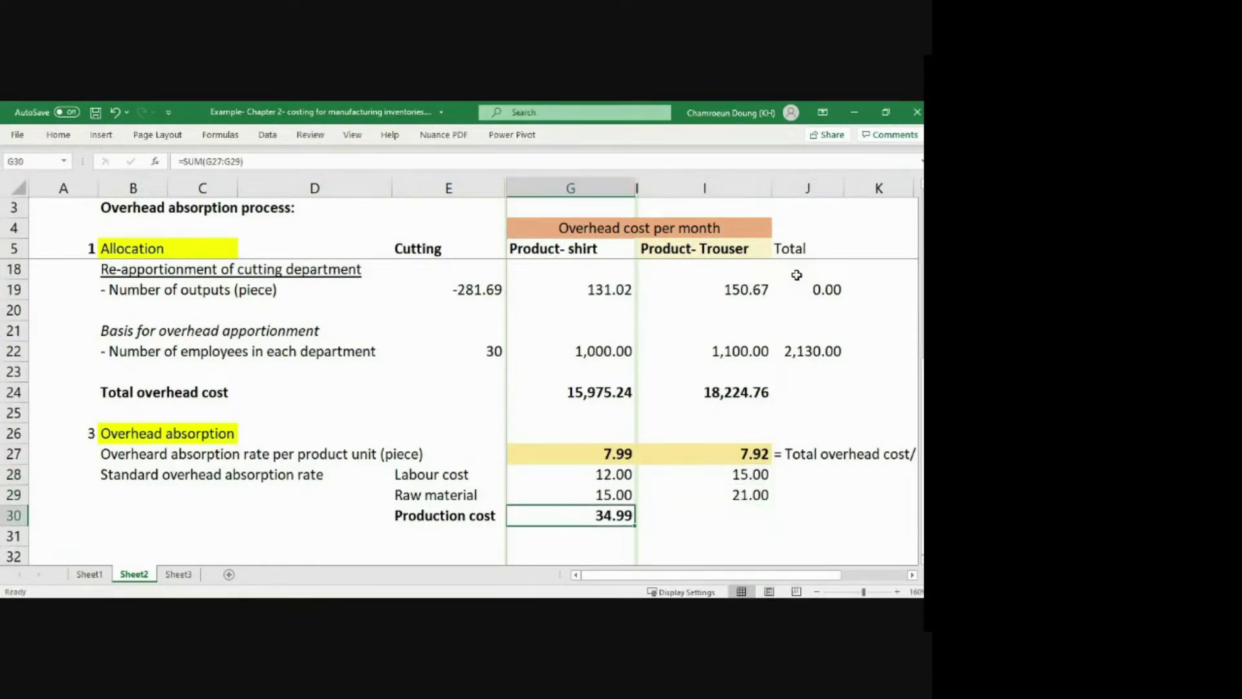
key(ctrl+c)
key(Right)
key(Return)
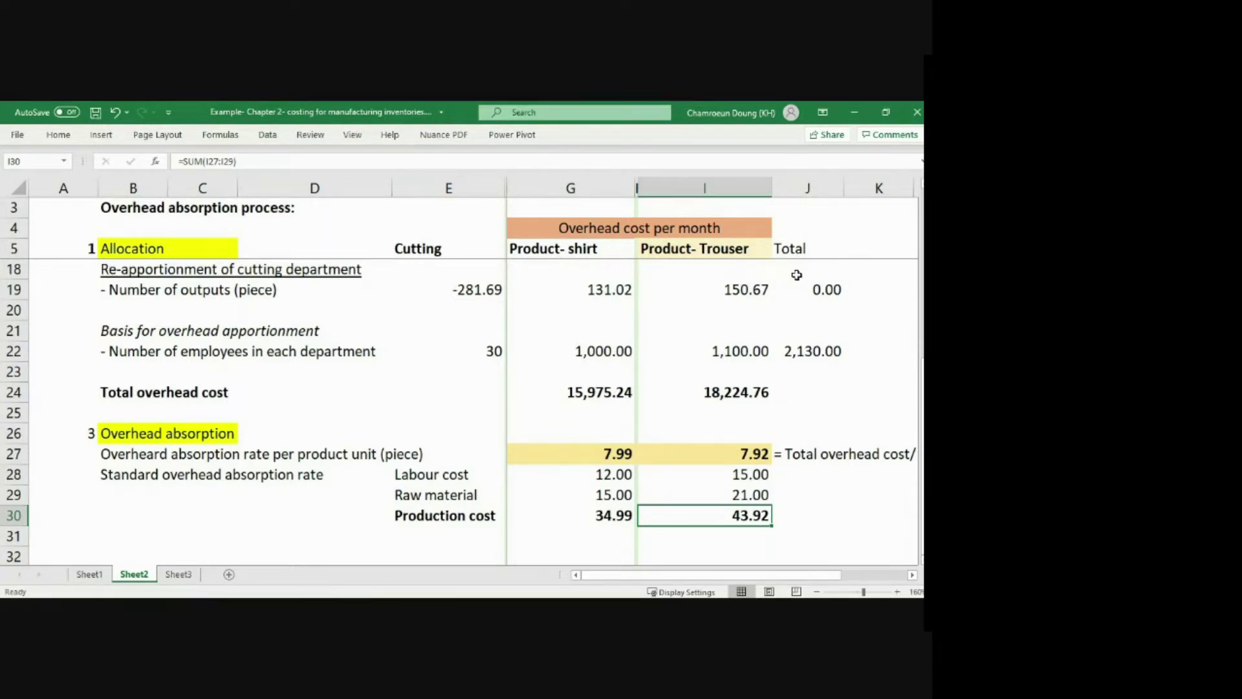
key(Down)
key(Down)
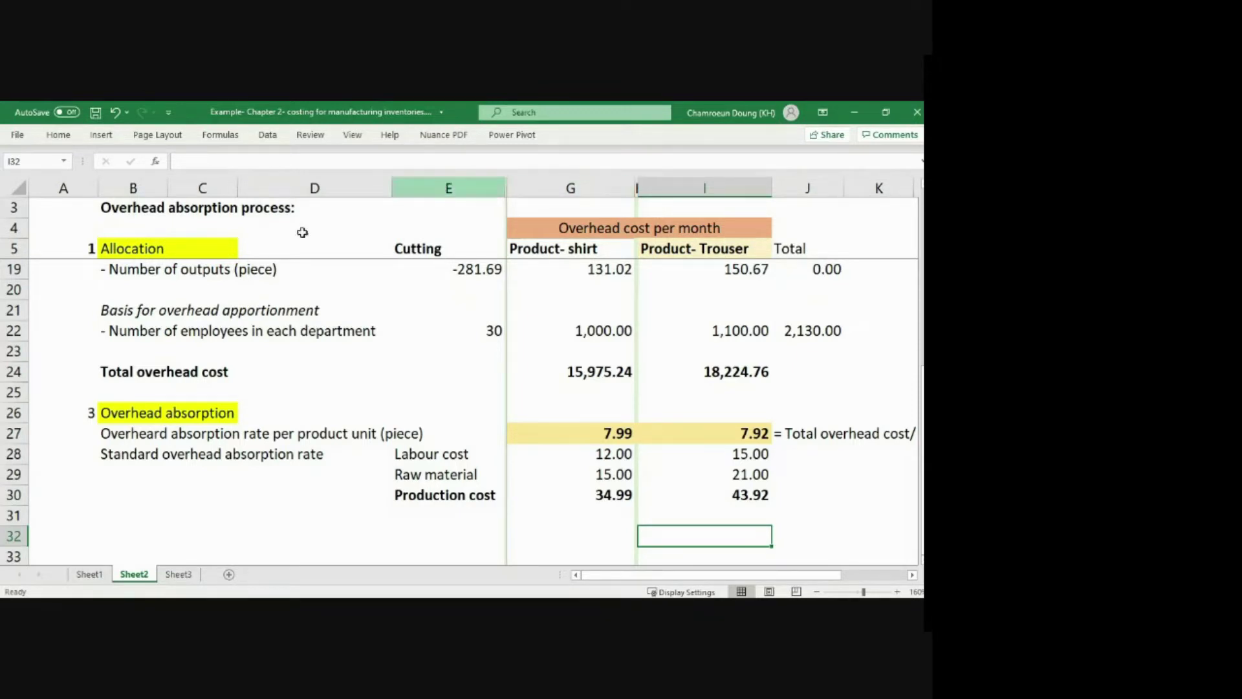
- Review the overhead absorption process from its beginning, examining the machinery depreciation allocated to the shirt product
click(154, 438)
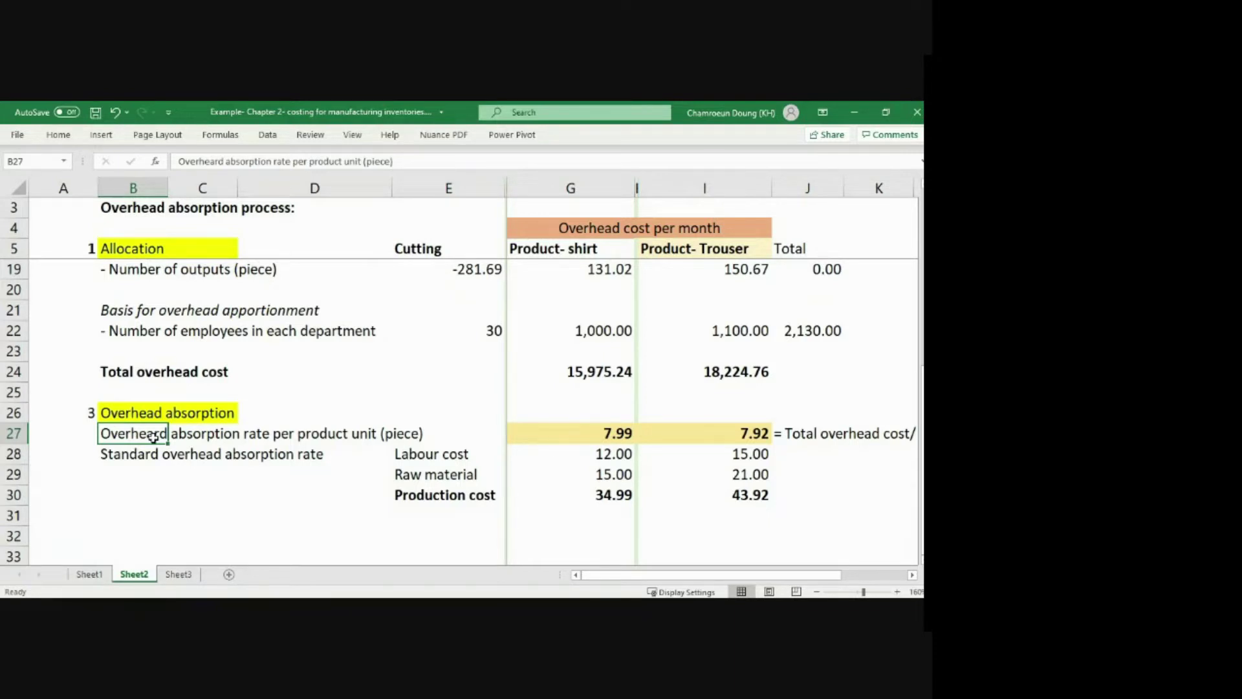
scroll(153, 436, up, 4)
click(153, 437)
key(ctrl+z)
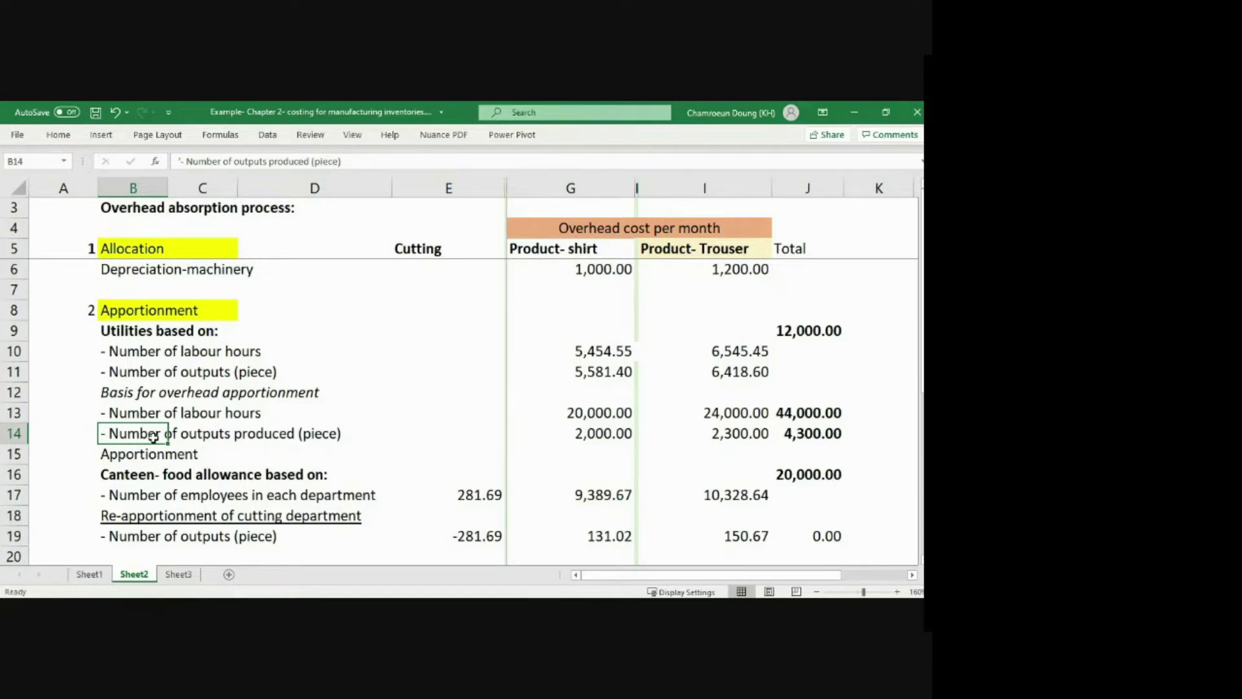
key(Up)
key(Up)
key(Up)
key(Up)
key(Up)
key(Up)
key(Up)
key(Up)
key(Up)
key(Up)
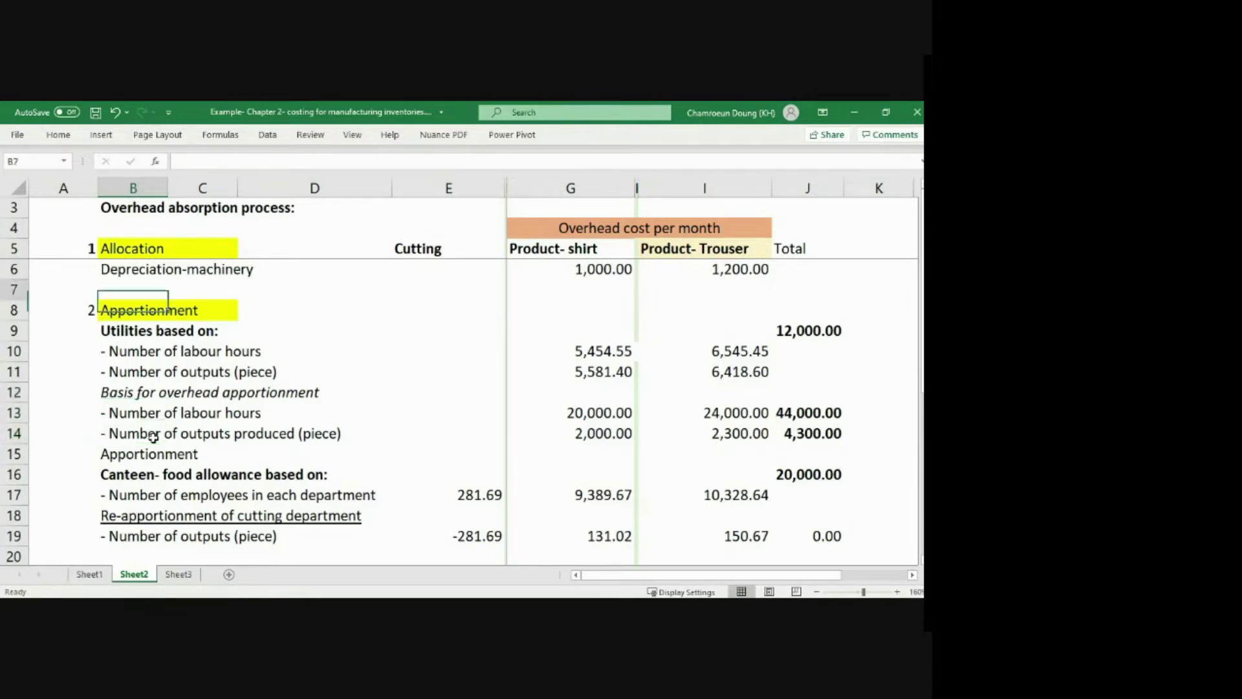
key(Down)
key(Down)
key(Right)
key(Right)
key(Right)
key(Right)
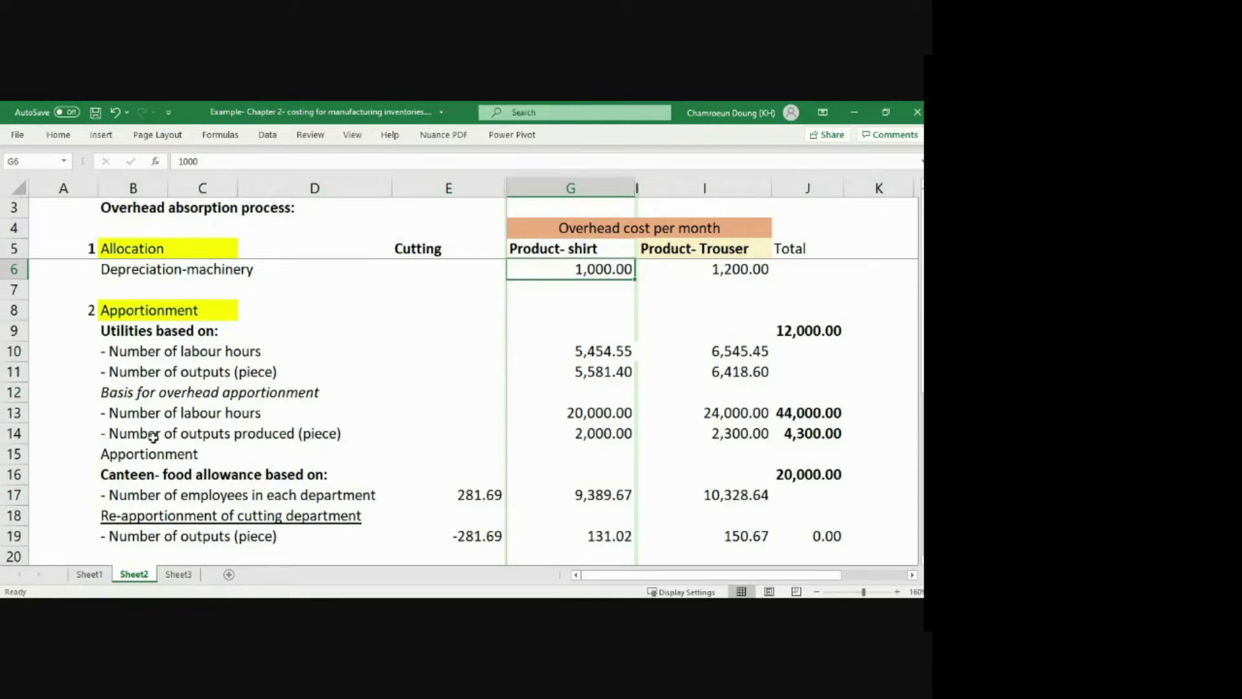
- Examine the apportionment section, starting with the bases used for the utilities cost
key(Down)
key(Down)
key(Down)
key(Left)
key(Left)
key(Left)
key(Left)
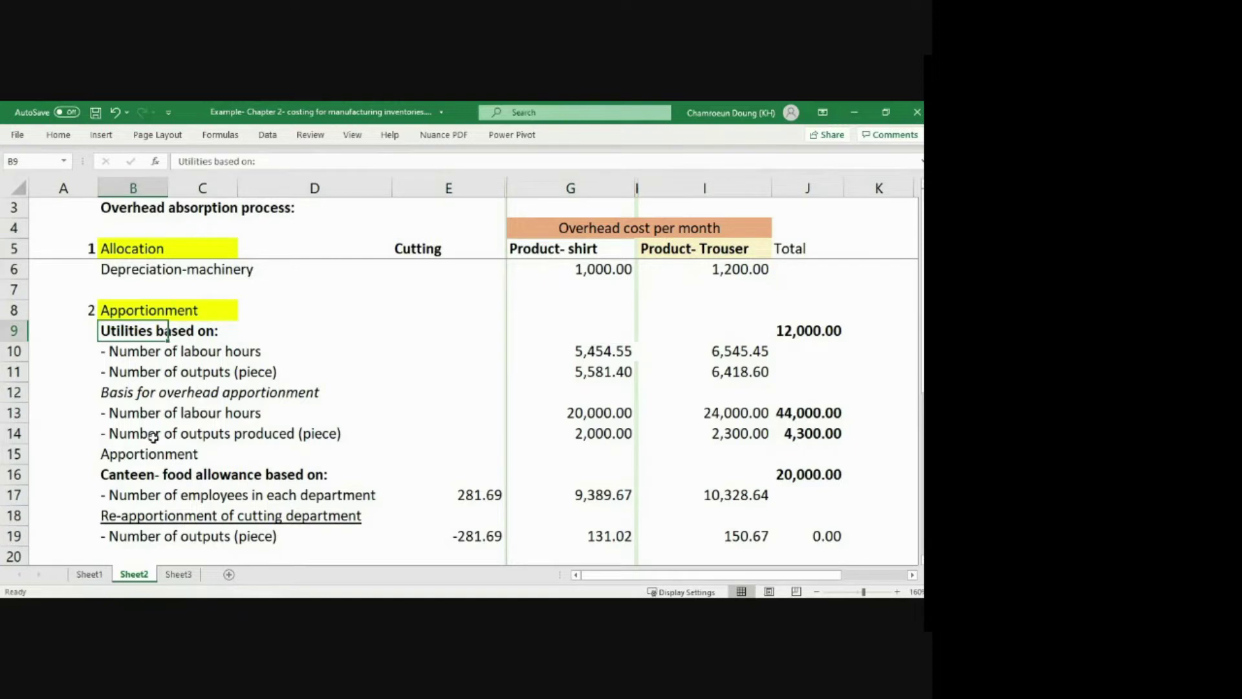
key(Up)
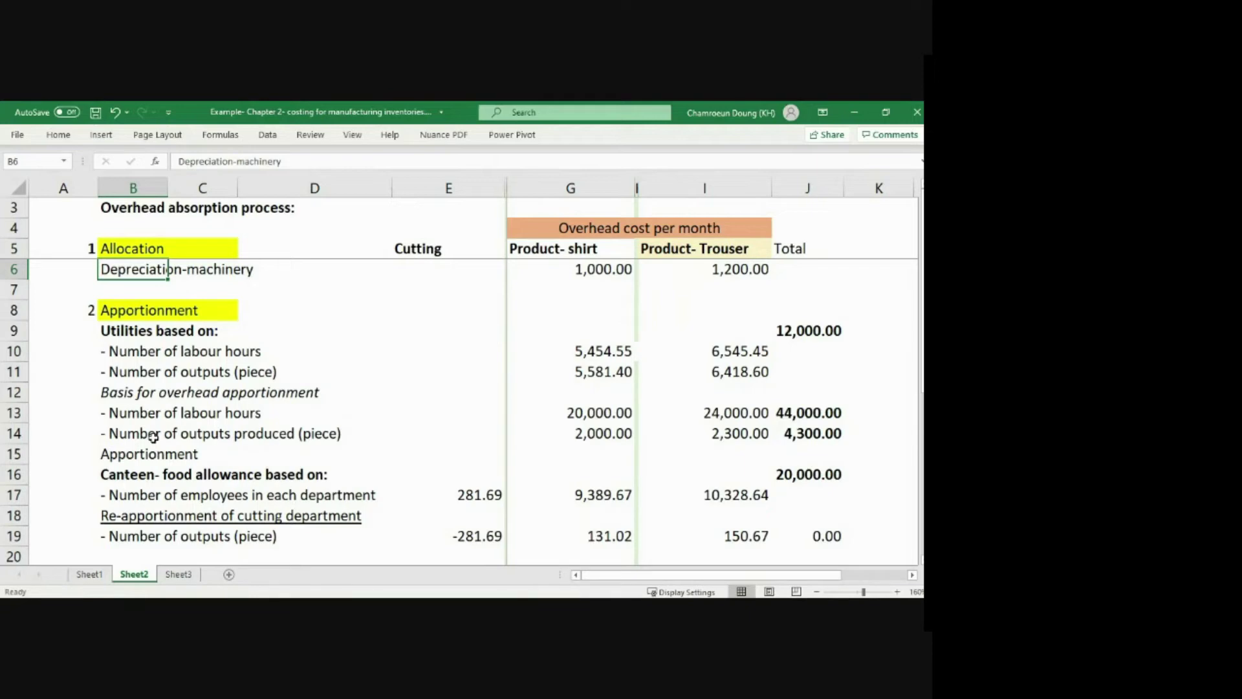
- Examine the overhead absorption section, comparing the absorption rates and production cost components of the shirt and trouser
key(Down)
key(Down)
key(Down)
key(Down)
key(Down)
key(Down)
key(Down)
key(Down)
key(Down)
key(Down)
key(Down)
key(Down)
key(Down)
key(Down)
key(Down)
key(Down)
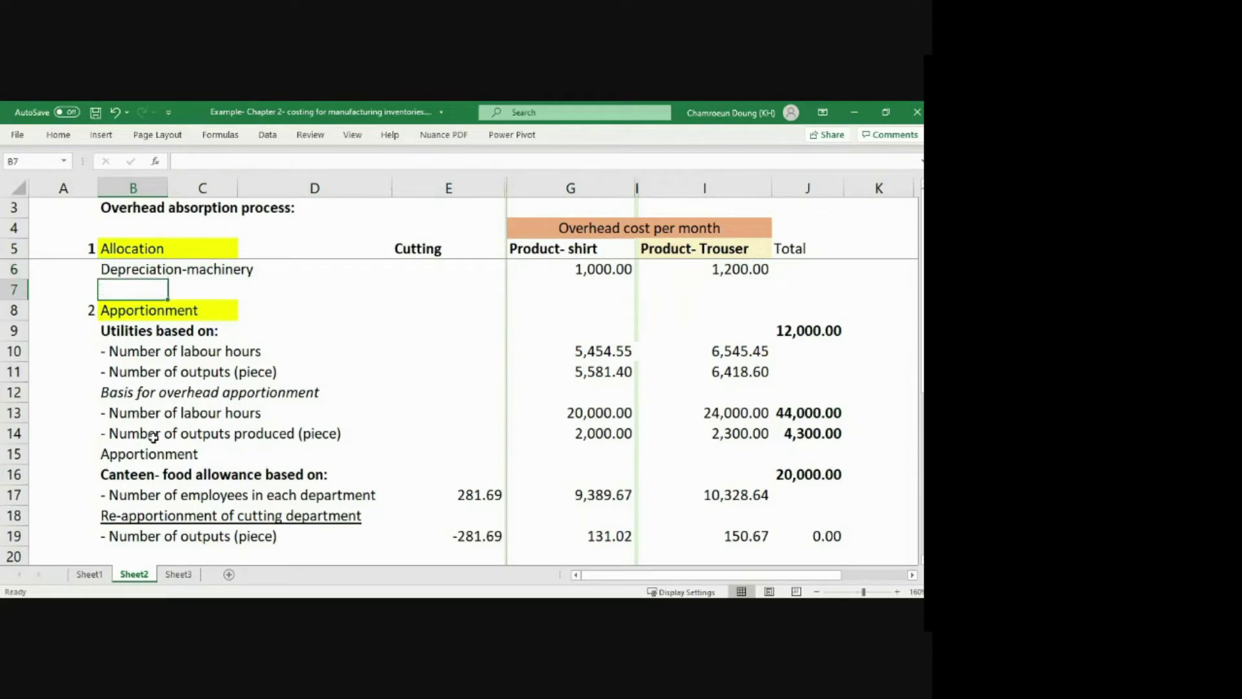
key(Down)
key(Down)
key(Down)
key(Down)
key(Down)
key(Down)
key(Down)
key(Down)
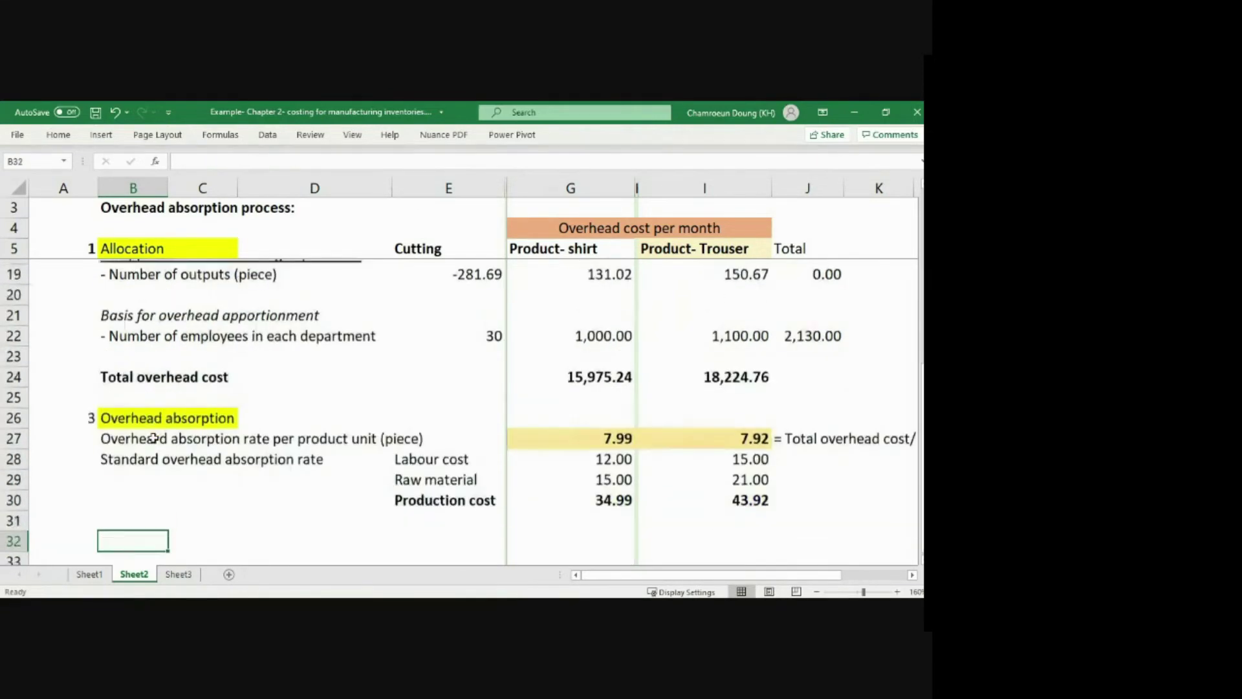
key(Right)
key(Right)
key(Right)
key(Right)
key(Up)
key(Up)
key(Right)
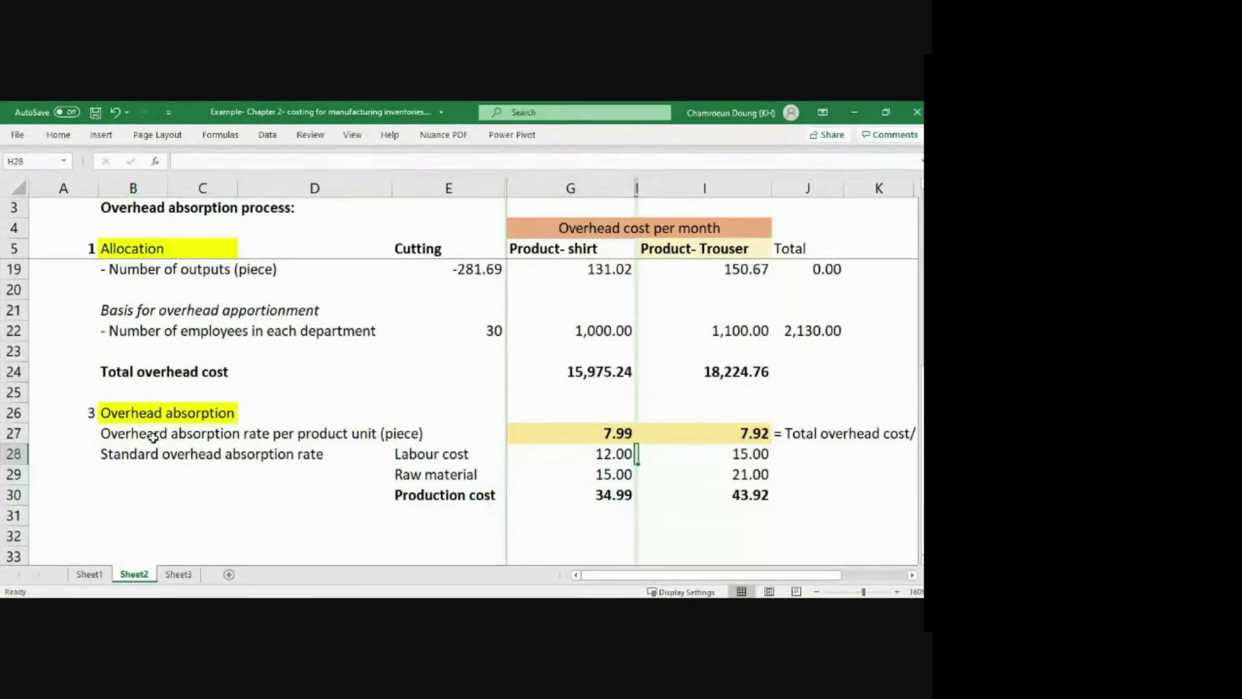